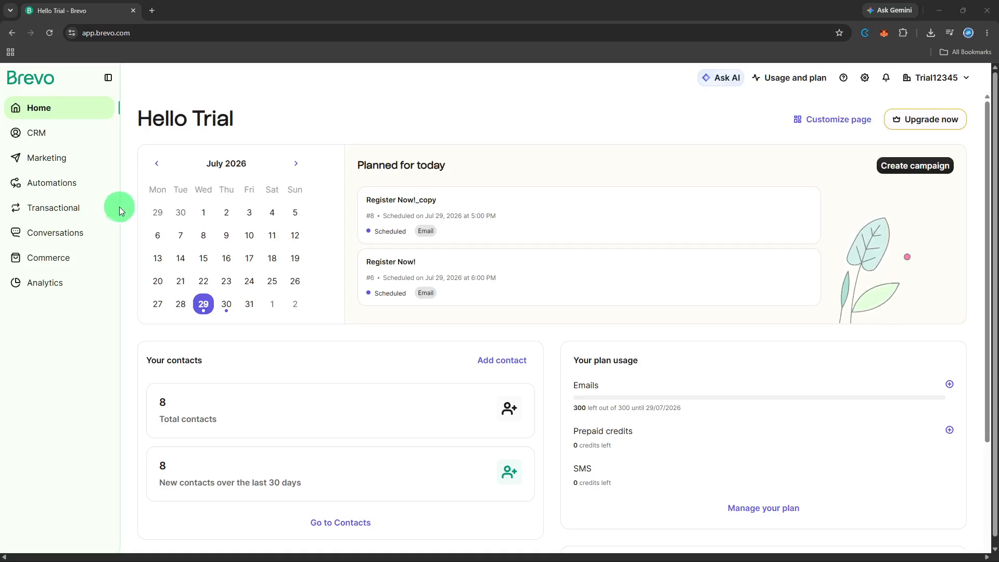
# Open the "Default template - Final confirmation" email template for editing from the transactional templates list.
pyautogui.click(102, 208)
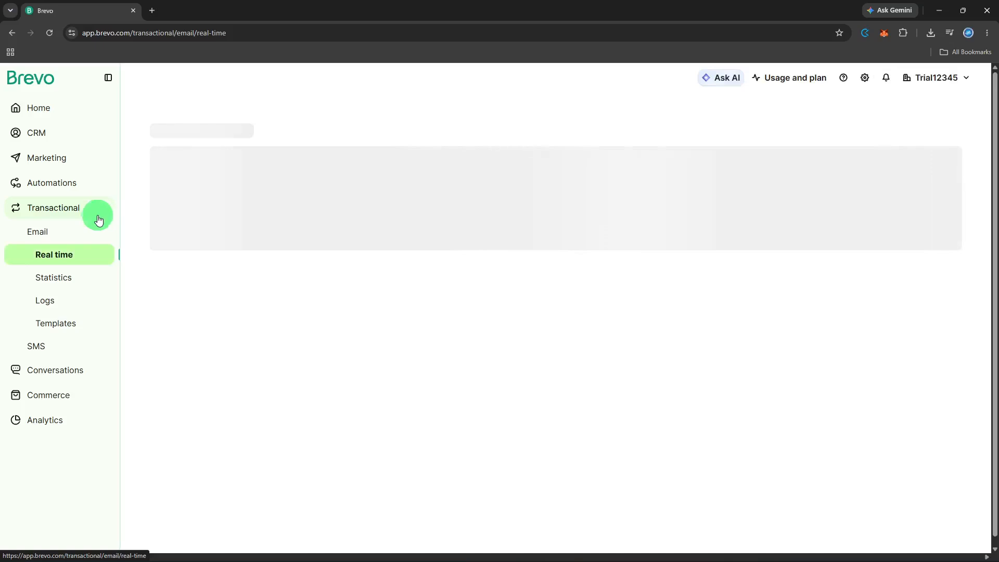
pyautogui.click(56, 331)
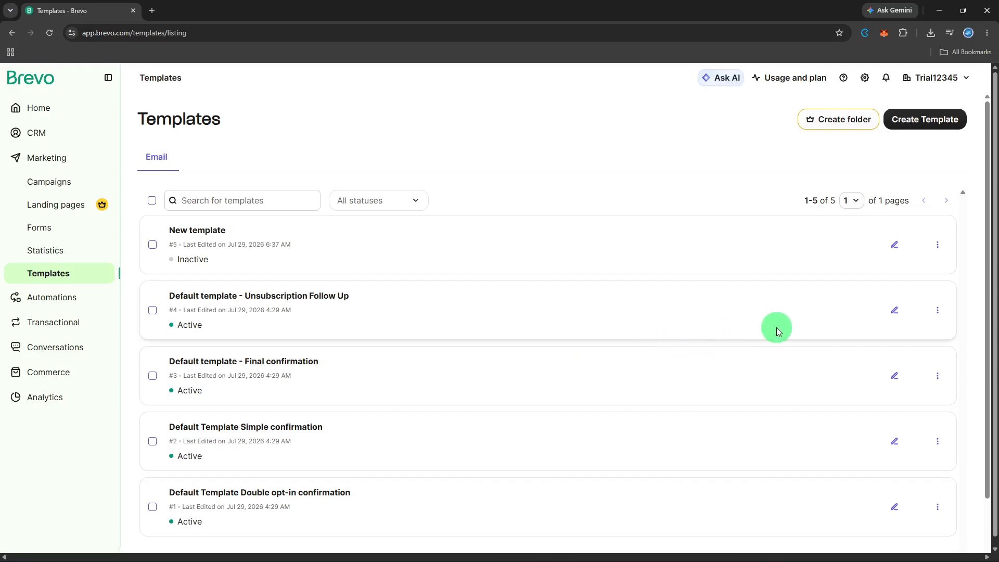
pyautogui.click(892, 377)
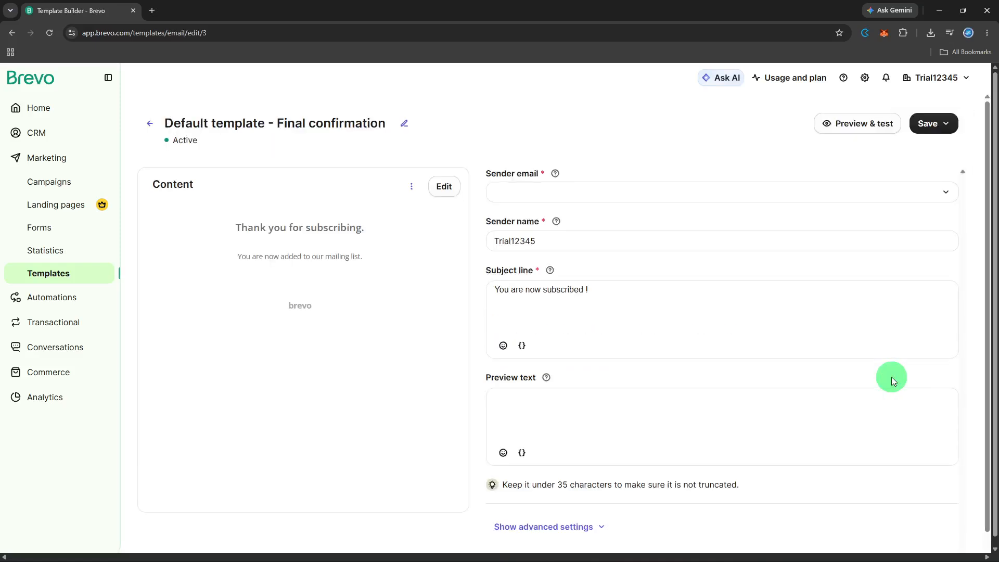
# Remove the space before the exclamation mark so the subject line reads "You are now subscribed!".
pyautogui.click(663, 311)
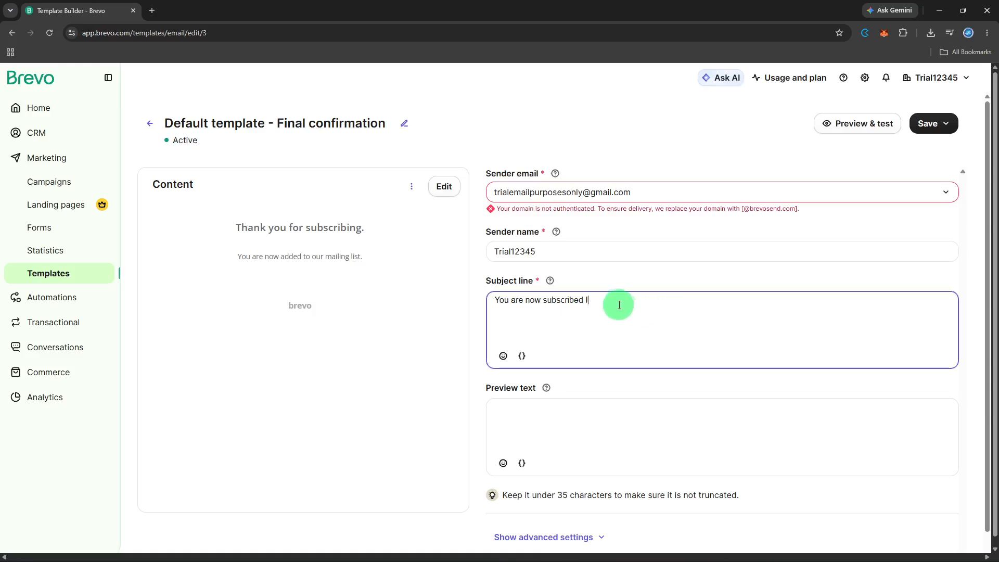
pyautogui.click(586, 300)
pyautogui.press('BackSpace')
pyautogui.click(608, 319)
# Select the account's existing email address as the template's sender email, keeping the sender name.
pyautogui.click(599, 251)
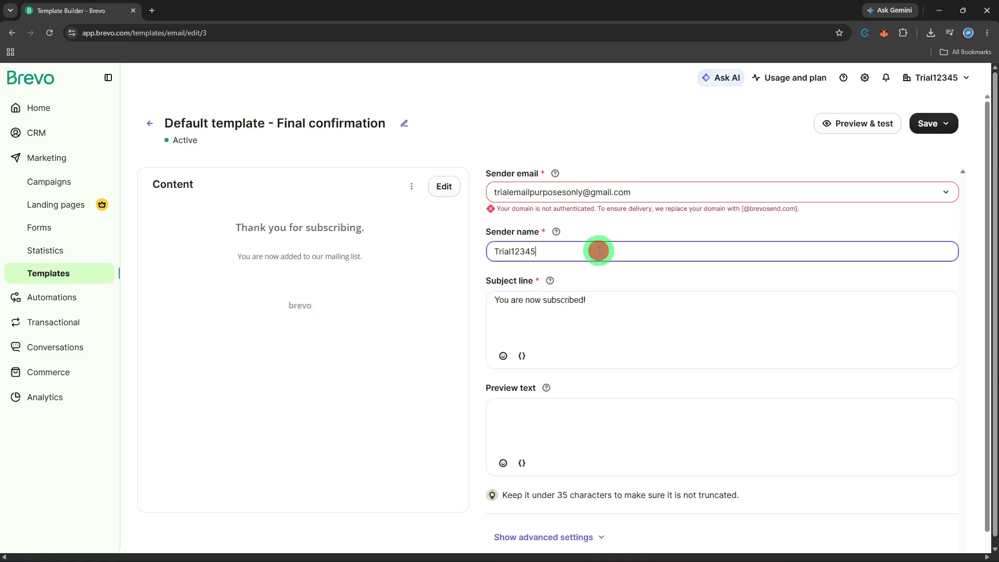
pyautogui.click(637, 197)
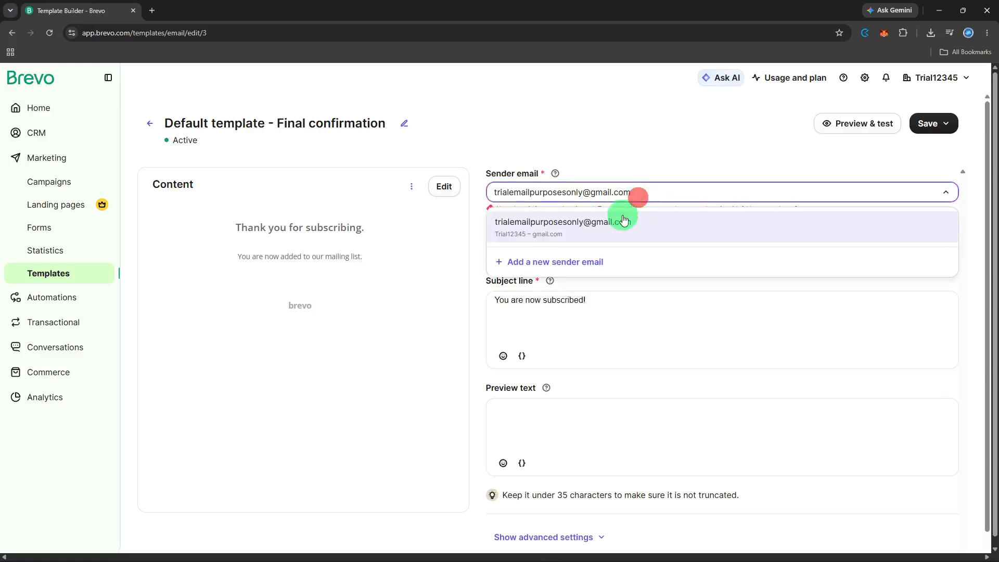
pyautogui.click(622, 216)
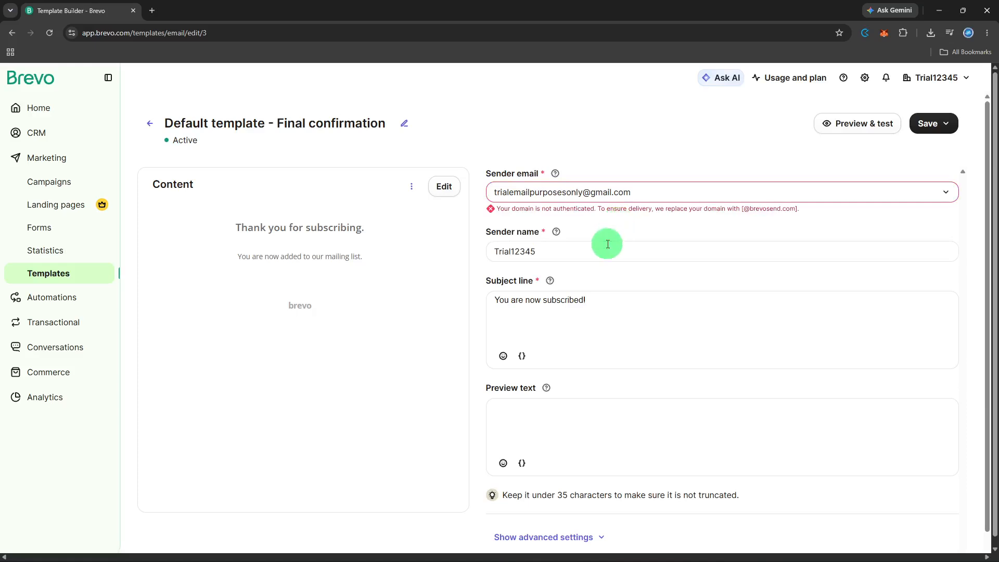
# Add a smiley ":)" after the exclamation mark at the end of the subject line.
pyautogui.click(584, 304)
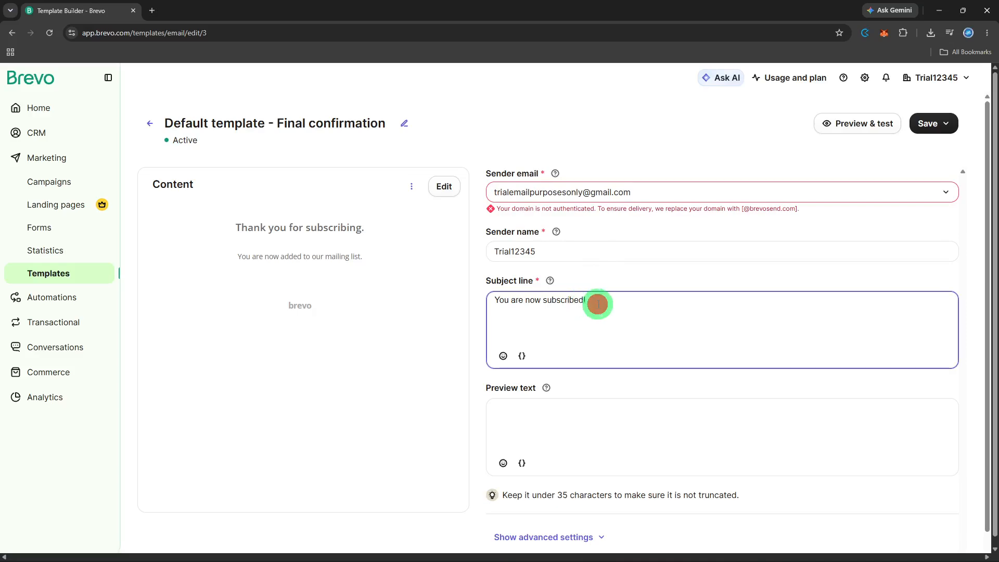
pyautogui.click(598, 303)
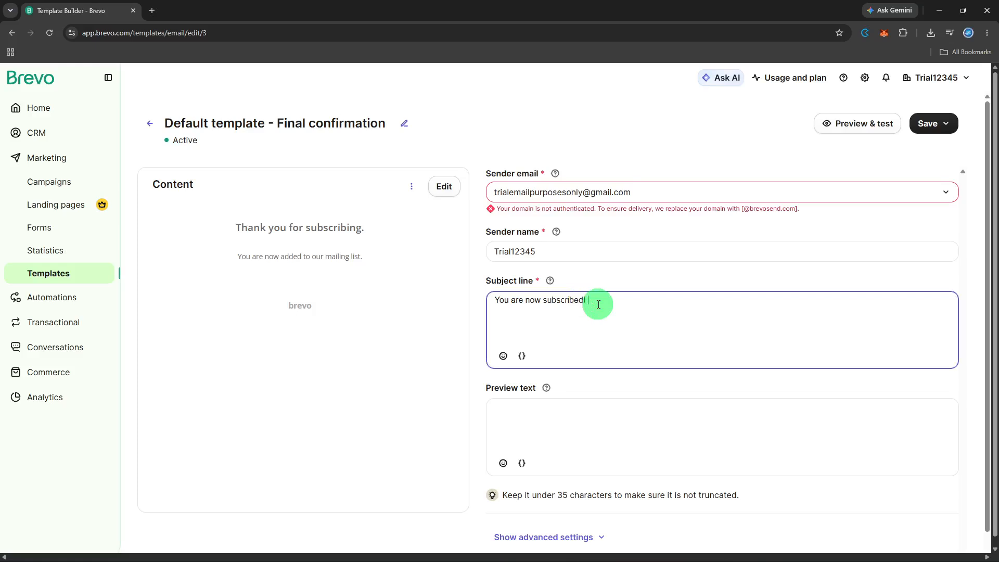
pyautogui.write(':)')
# Enter "We are so happy to have you here!" as the template's preview text.
pyautogui.click(587, 420)
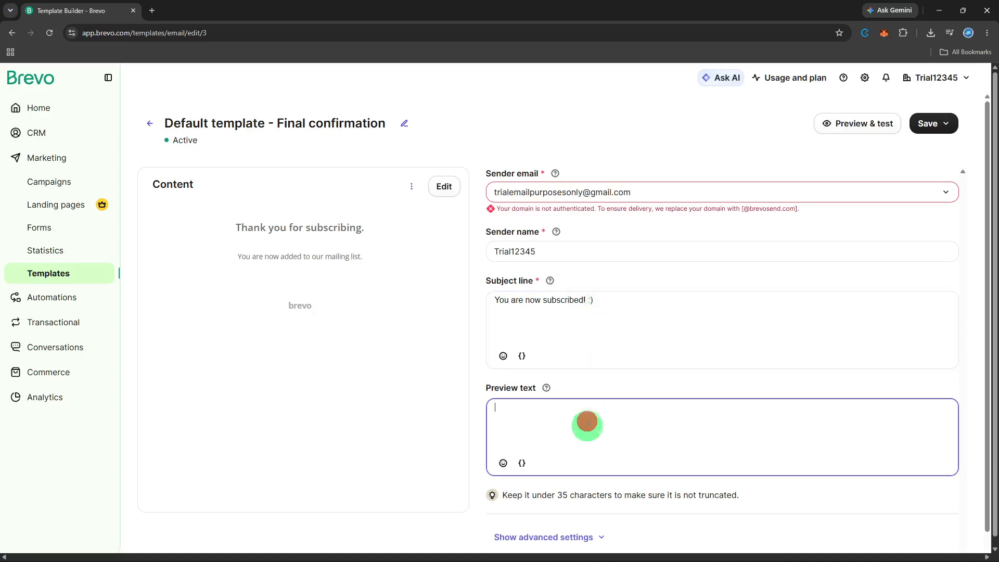
pyautogui.write('W')
pyautogui.write('e ')
pyautogui.write('ar')
pyautogui.write('e s')
pyautogui.write('o haoo')
pyautogui.press('BackSpace')
pyautogui.press('BackSpace')
pyautogui.write('ppy to')
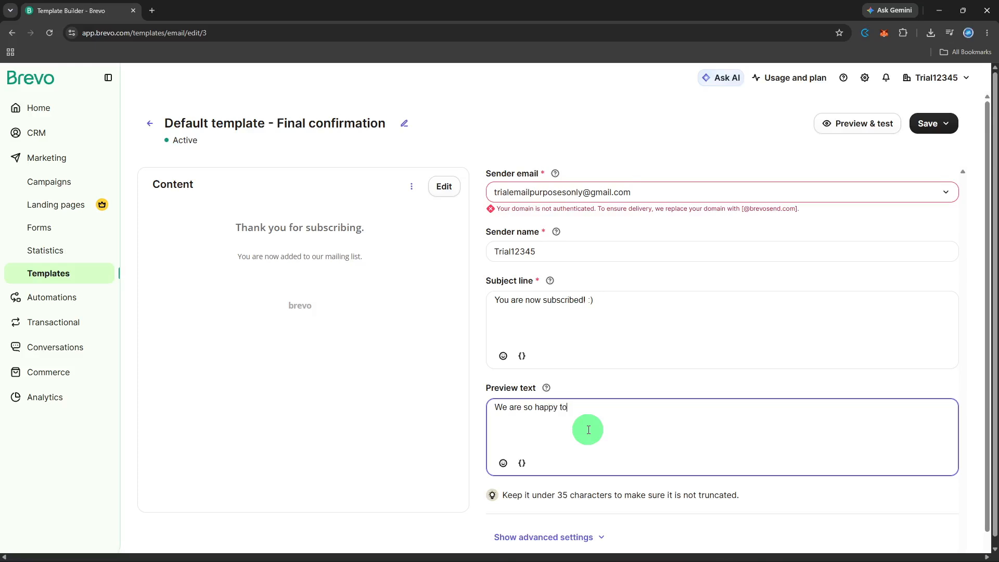
pyautogui.write(' have yo')
pyautogui.write('u here!')
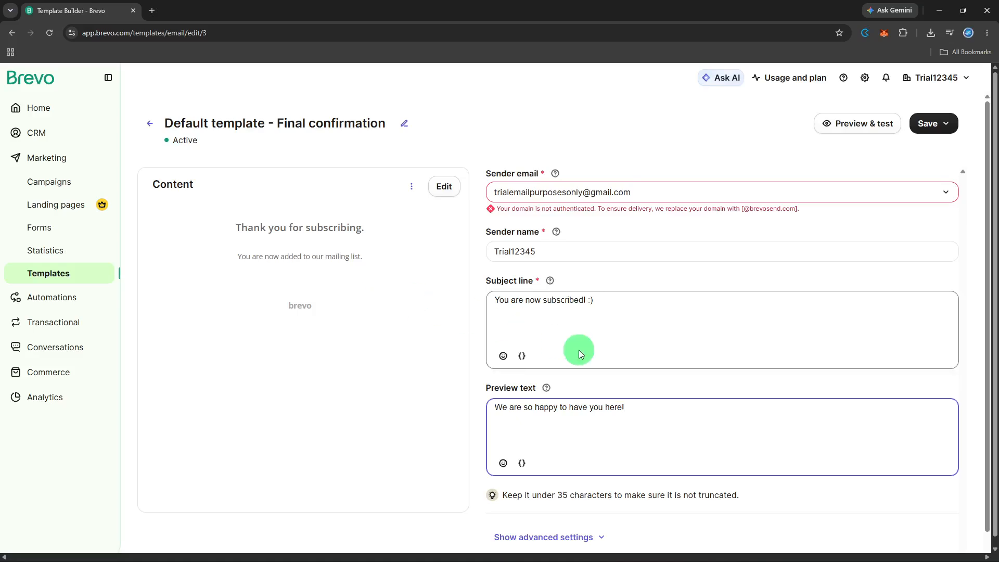
# Expand the template's advanced settings and review the folder, reply-to, personalization, profile update form, tracking and attachment options.
pyautogui.scroll(-1, 580, 352)
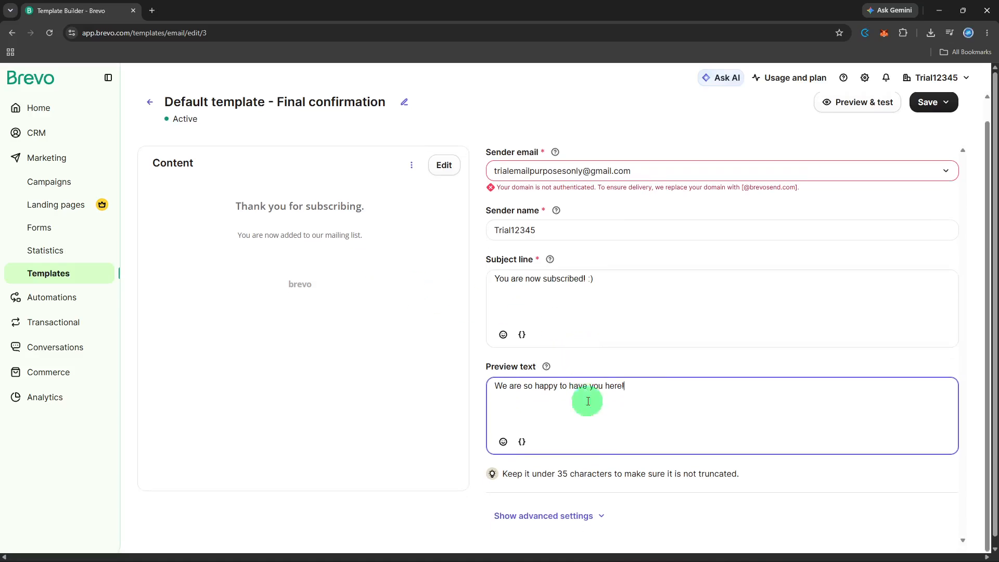
pyautogui.click(586, 516)
pyautogui.scroll(-8, 602, 475)
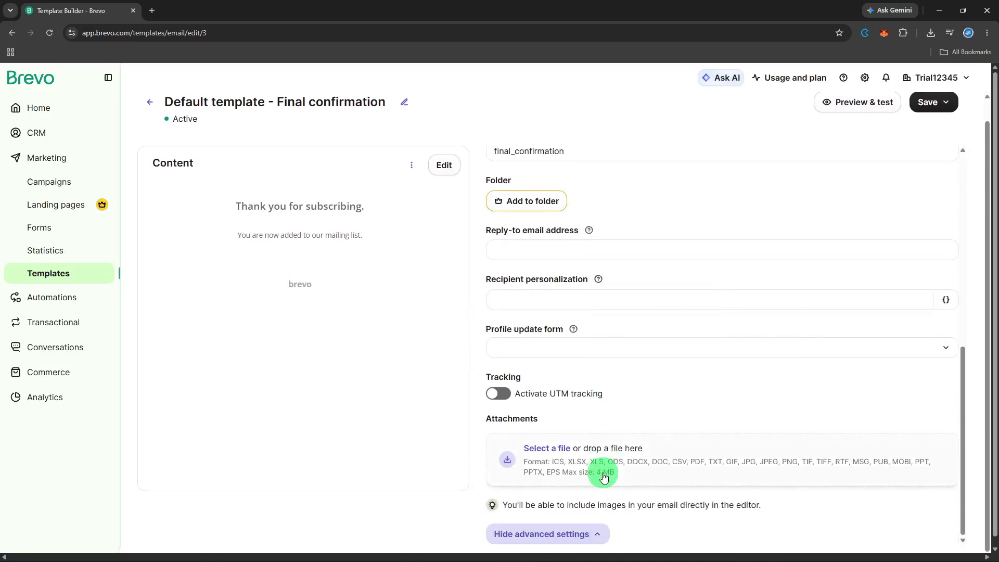
pyautogui.scroll(6, 603, 476)
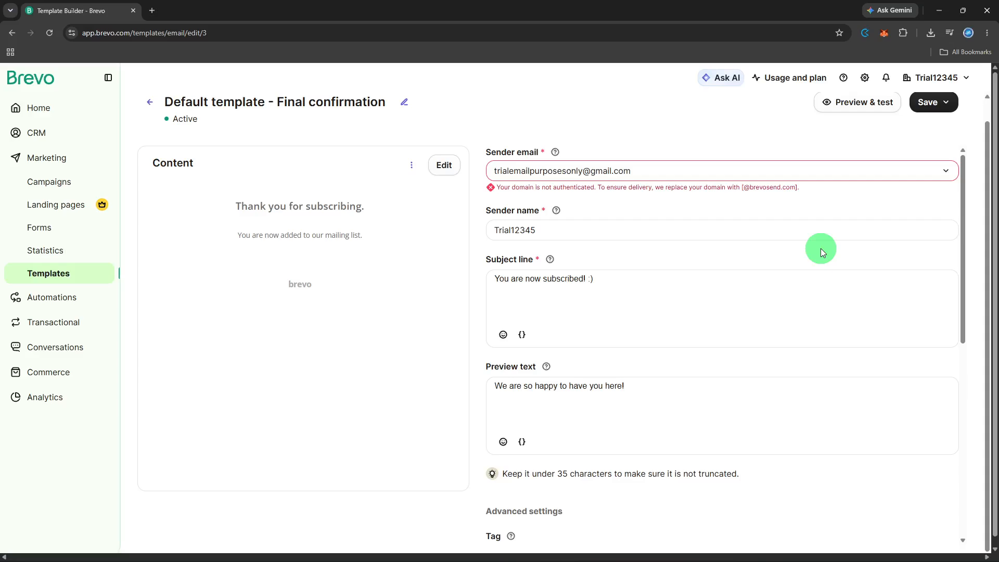
# Preview the email and send a test of it to the available test-list address, closing the preview when done.
pyautogui.click(852, 106)
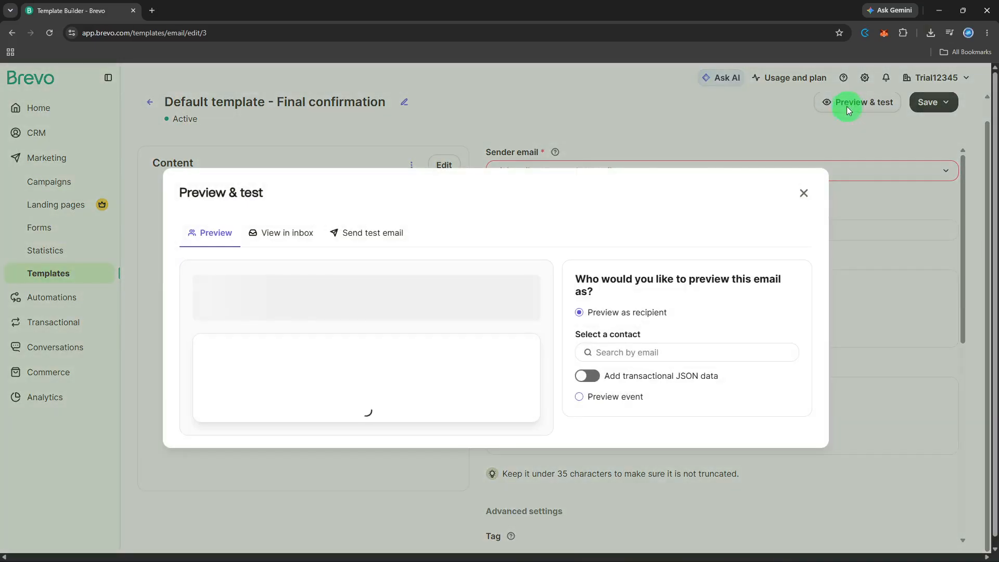
pyautogui.click(405, 233)
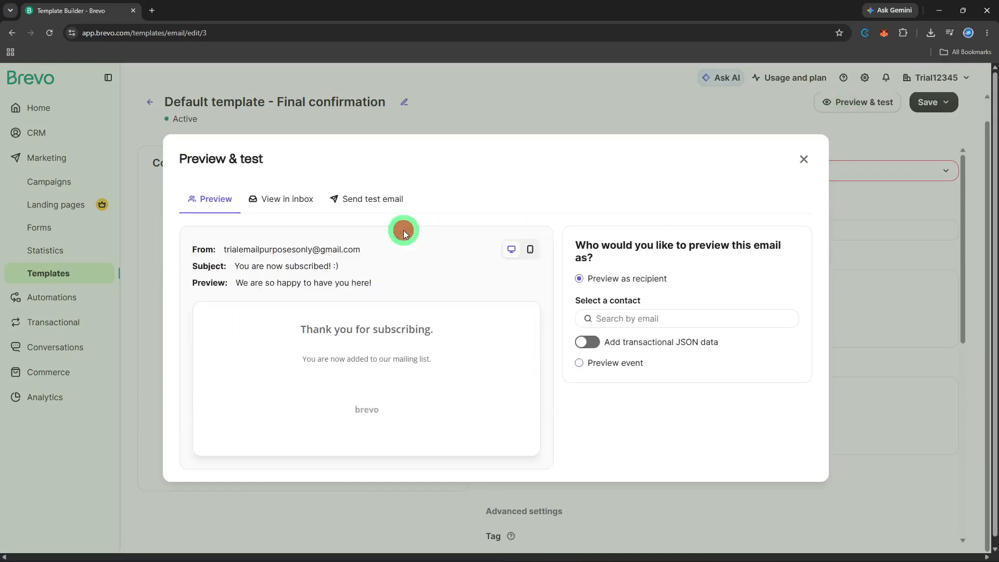
pyautogui.click(391, 204)
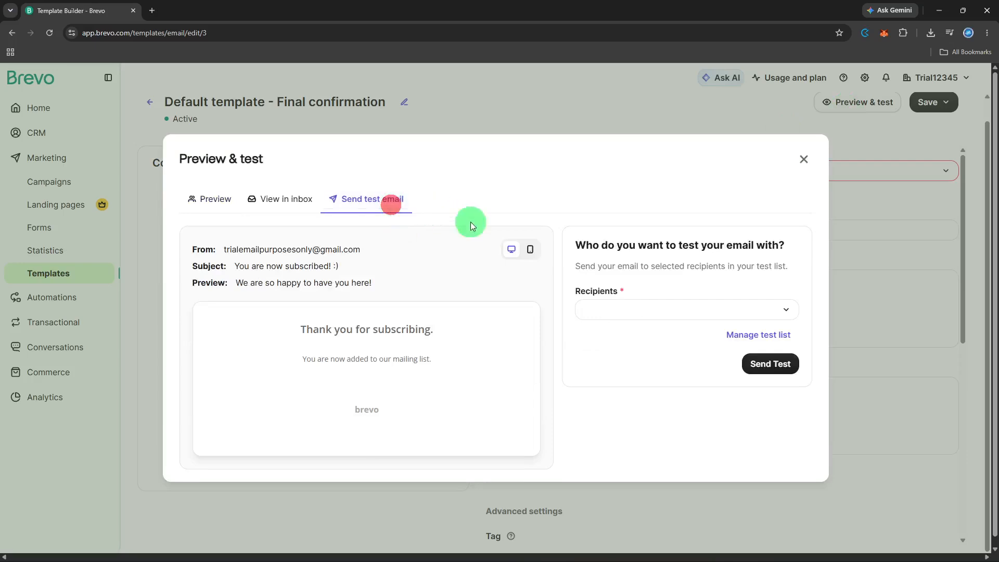
pyautogui.click(660, 302)
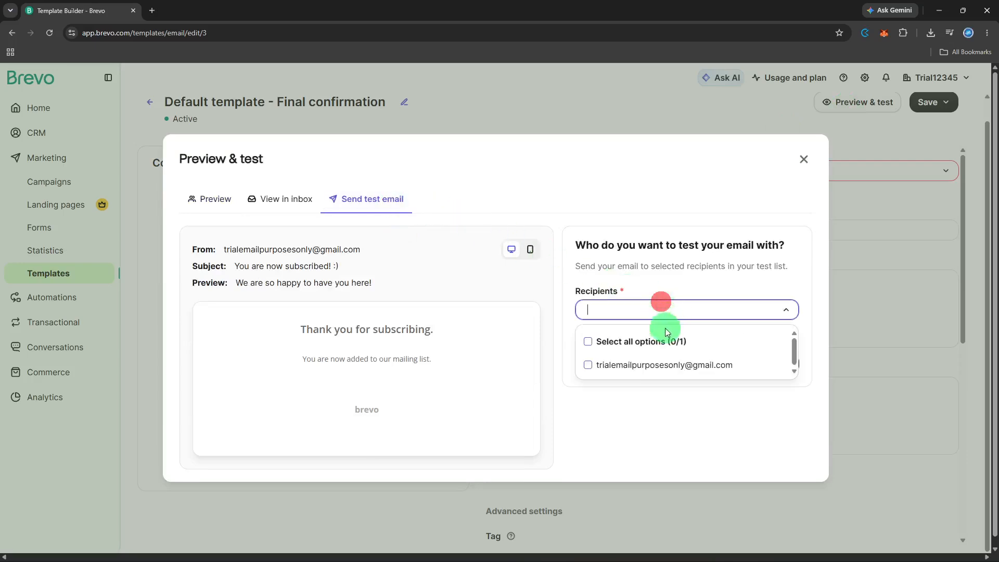
pyautogui.click(660, 366)
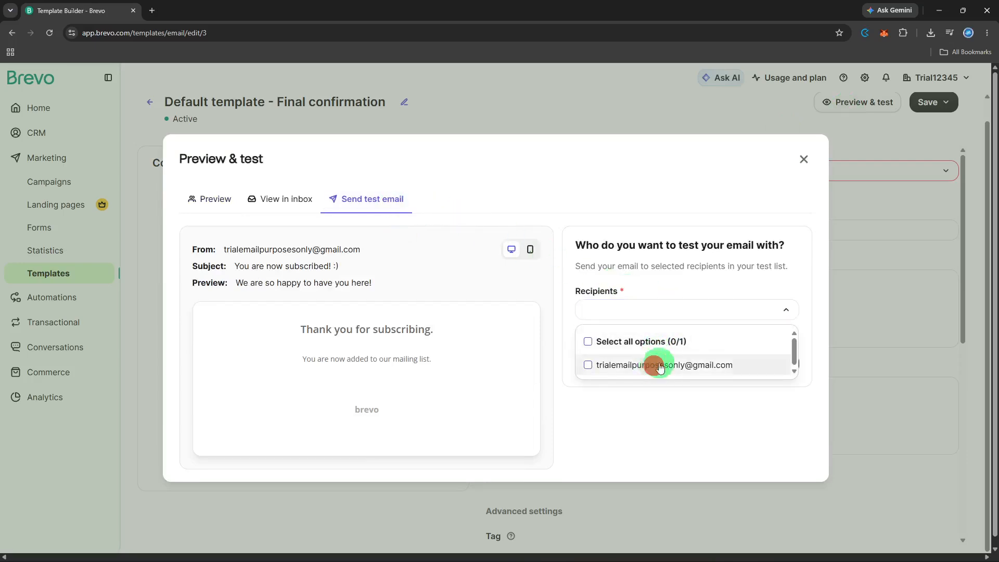
pyautogui.click(766, 411)
pyautogui.click(759, 369)
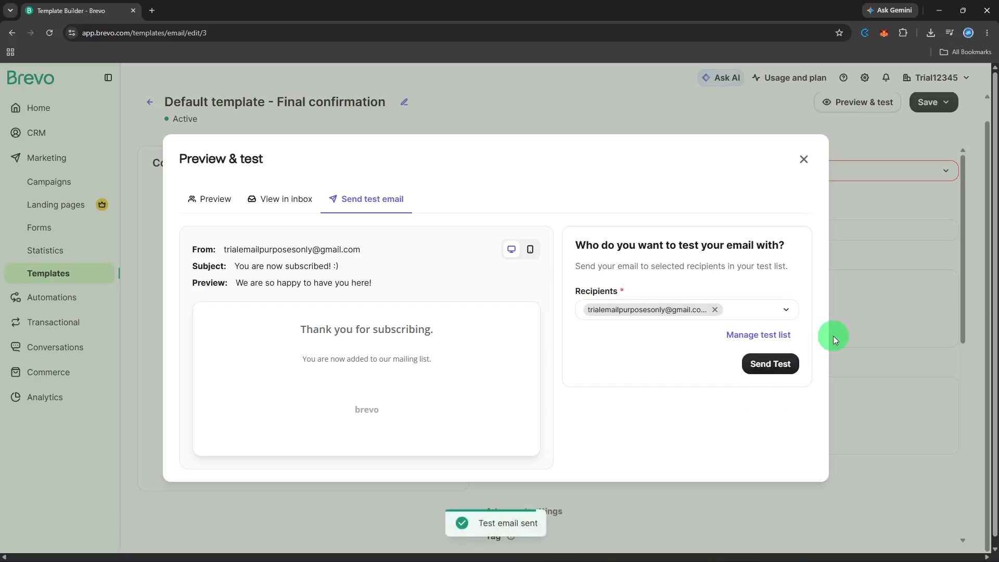
pyautogui.click(800, 169)
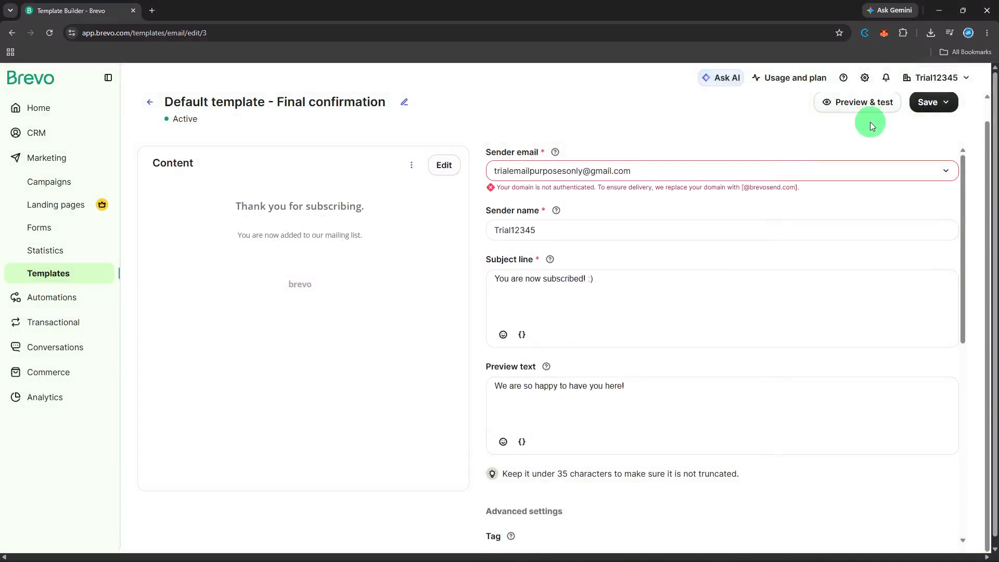
# Save the template without using the activate option and return to the templates list.
pyautogui.click(922, 116)
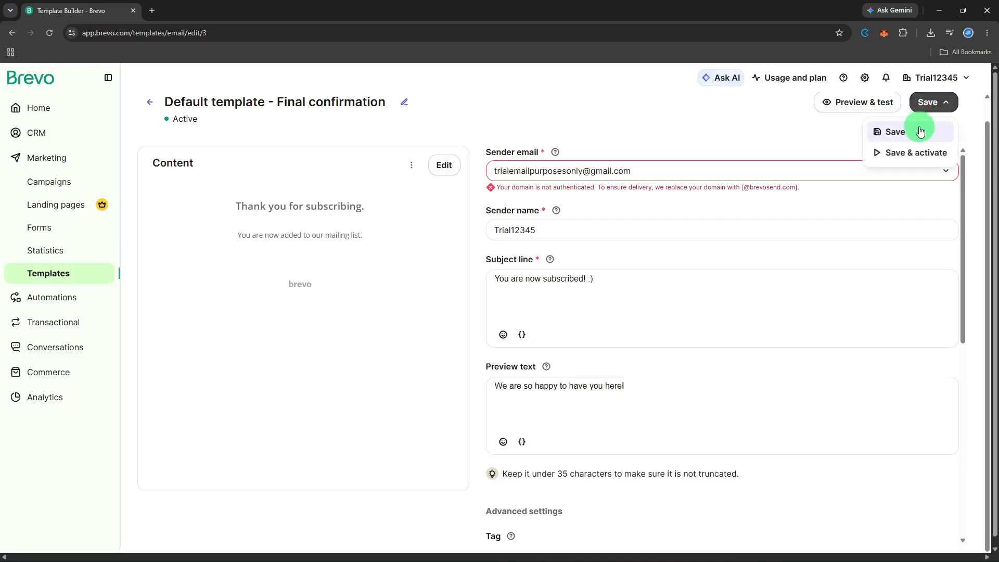
pyautogui.click(920, 133)
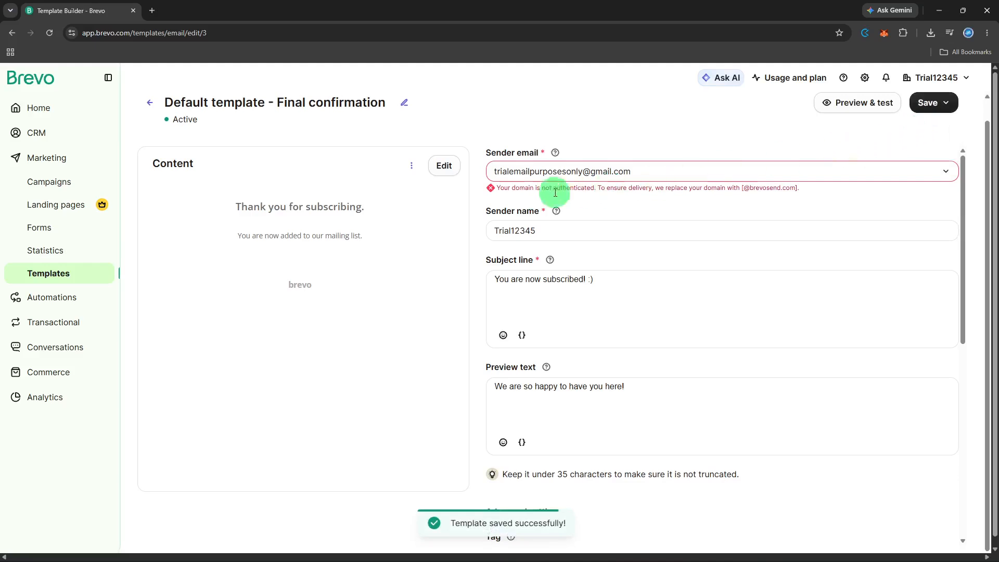
pyautogui.click(151, 111)
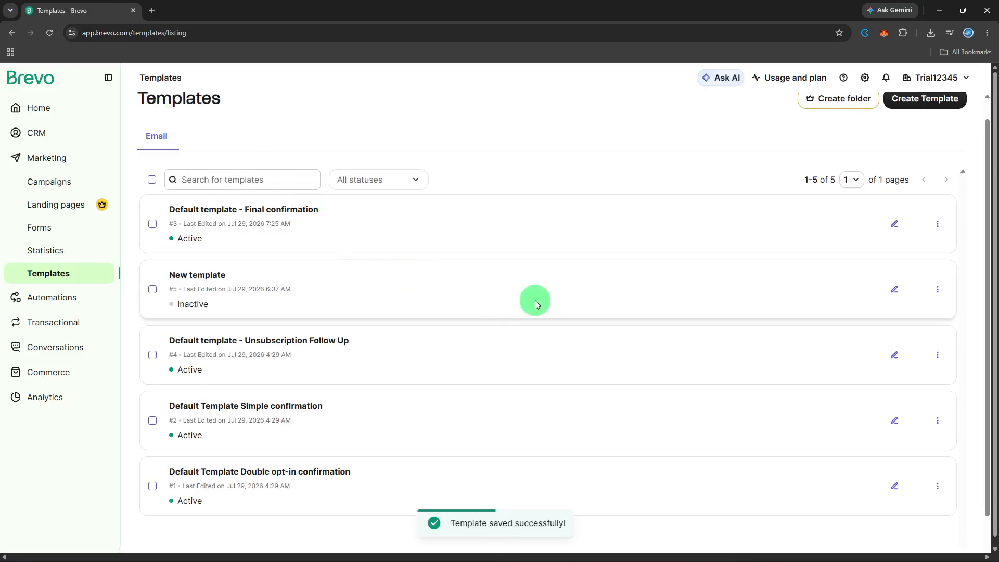
pyautogui.scroll(1, 627, 226)
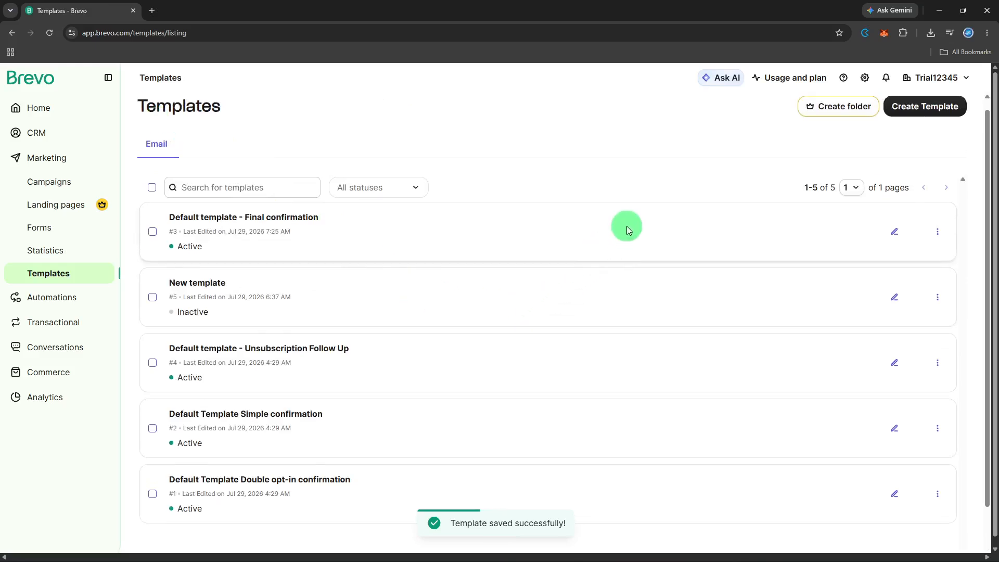